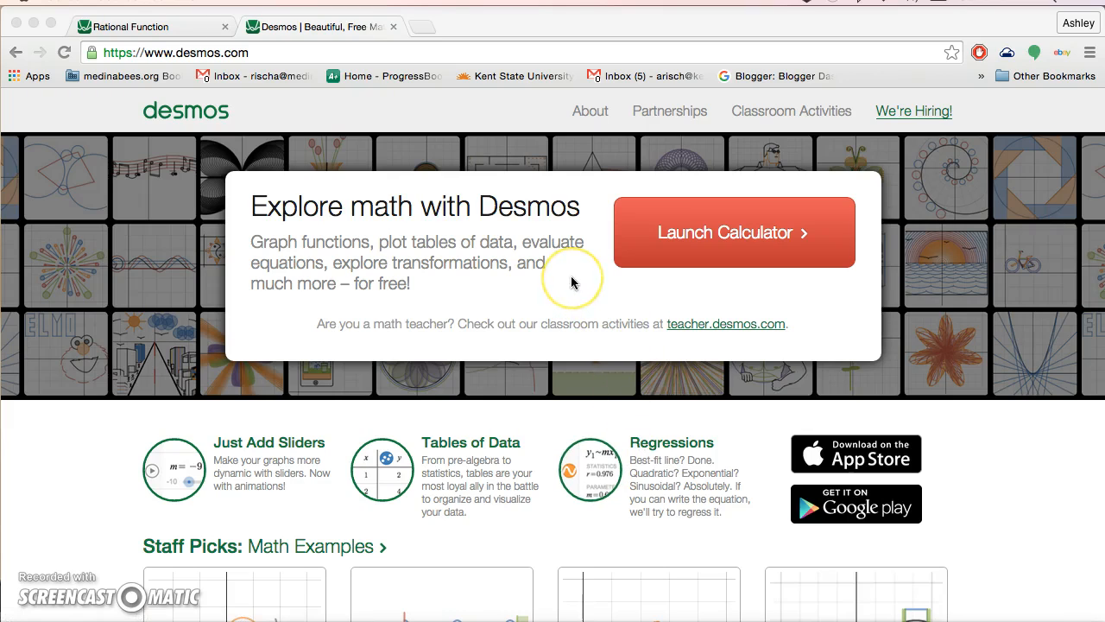
Step: Launch the graphing calculator, then show and hide the on-screen math keypad
{"action": "left_click", "coordinate": [695, 235]}
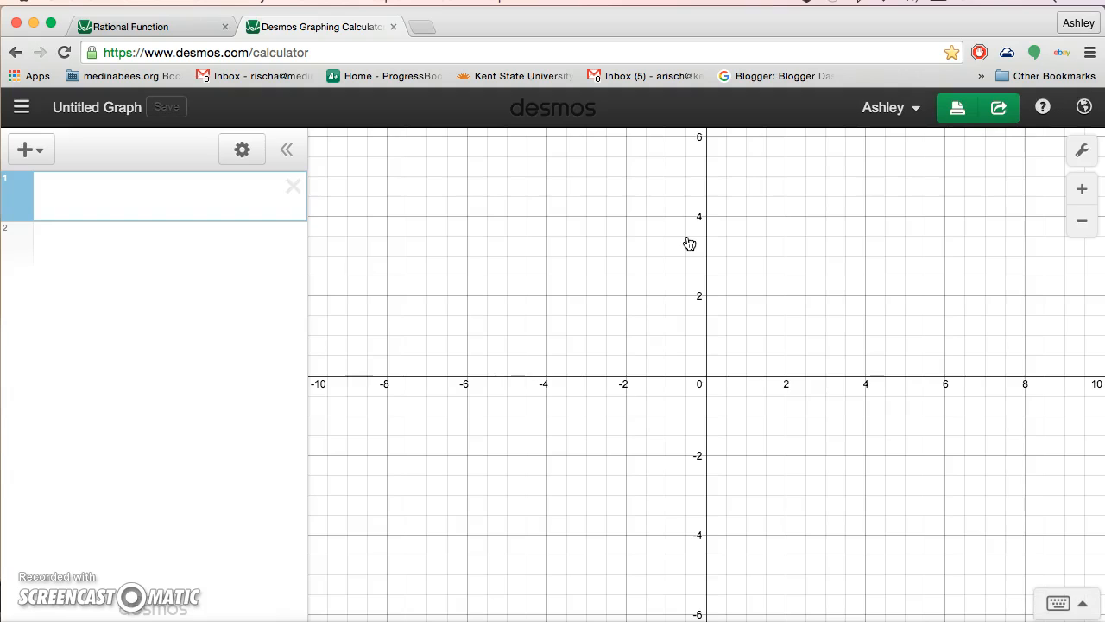
{"action": "left_click", "coordinate": [1059, 605]}
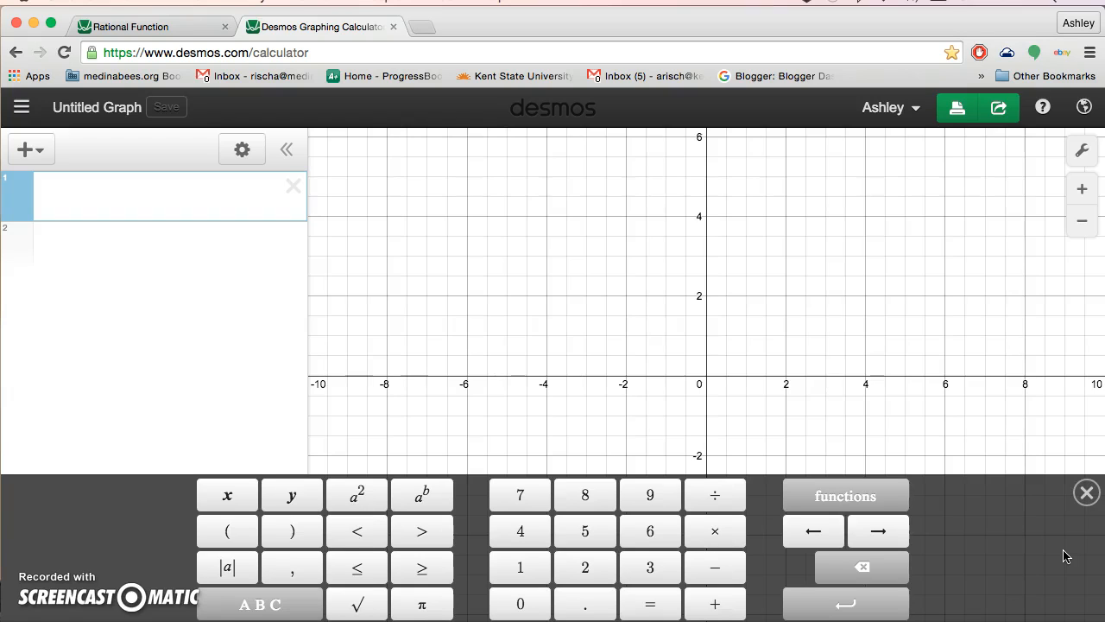
{"action": "left_click", "coordinate": [1085, 496]}
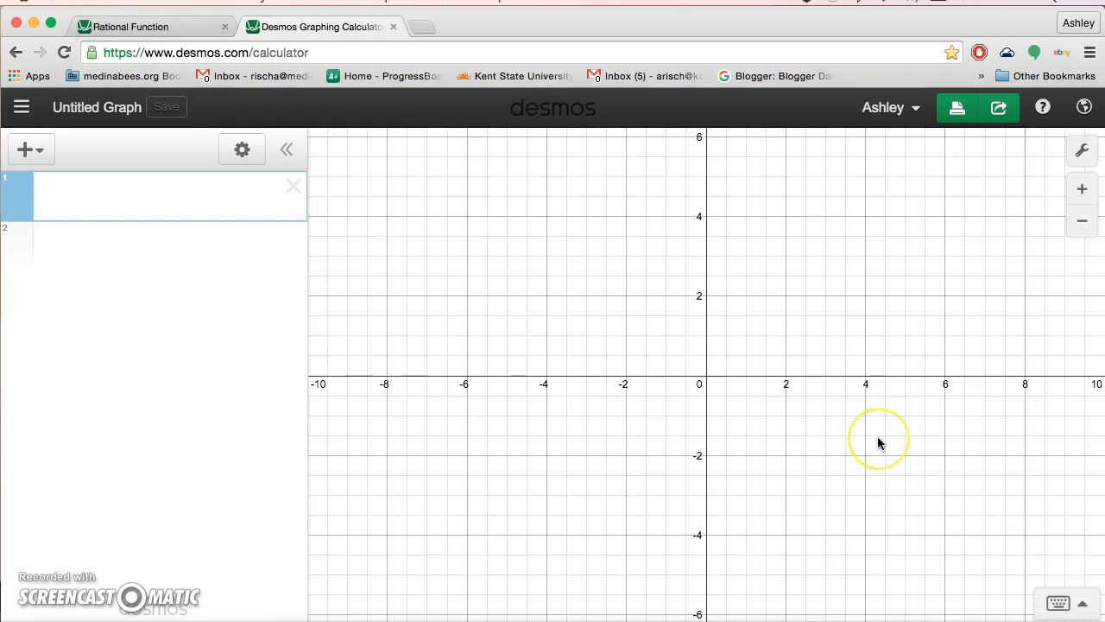
Step: Add five more empty expression rows and return to the first row
{"action": "left_click", "coordinate": [104, 247]}
{"action": "left_click", "coordinate": [102, 304]}
{"action": "left_click", "coordinate": [107, 357]}
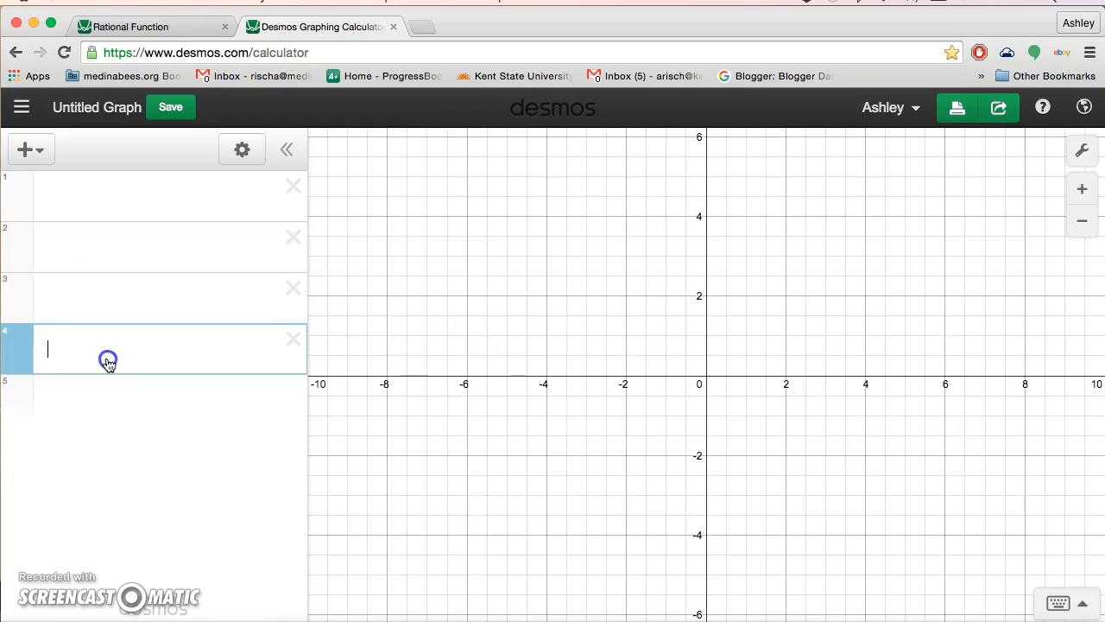
{"action": "left_click", "coordinate": [112, 412]}
{"action": "left_click", "coordinate": [115, 455]}
{"action": "left_click", "coordinate": [111, 204]}
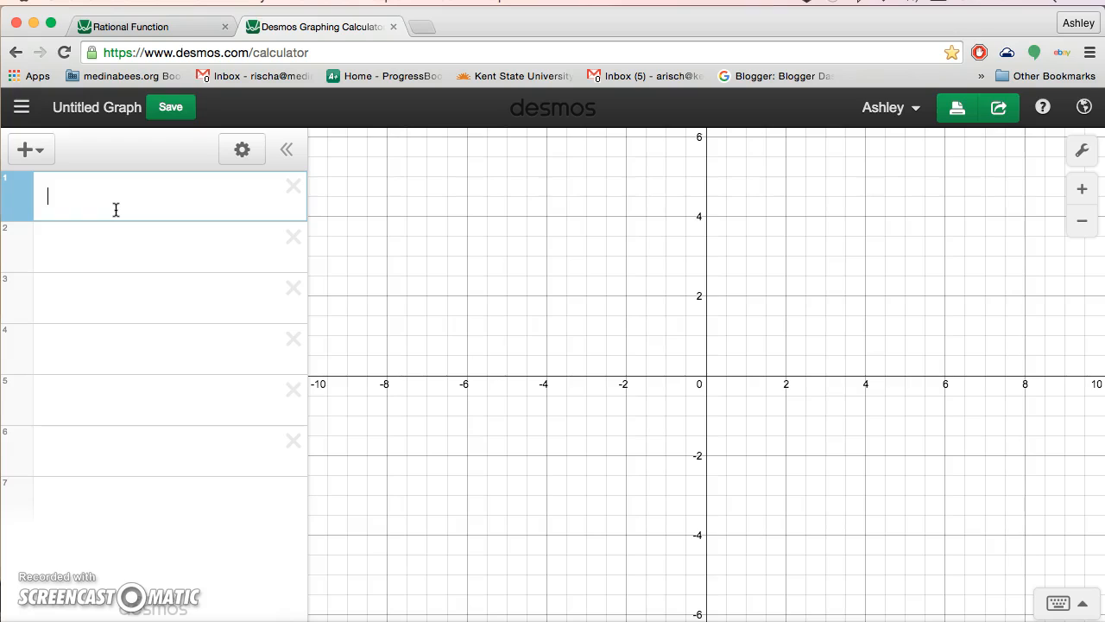
Step: Enter y=2x+3 in the first row and pan the view so the line is visible
{"action": "type", "text": "y=2x+3"}
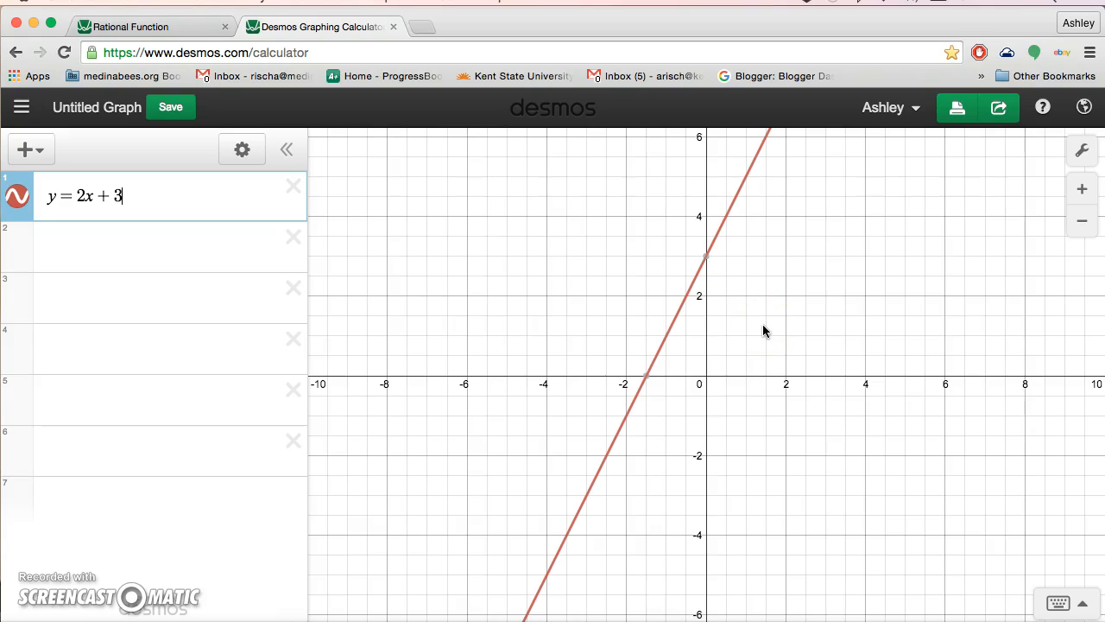
{"action": "left_click_drag", "start_coordinate": [763, 331], "coordinate": [740, 387]}
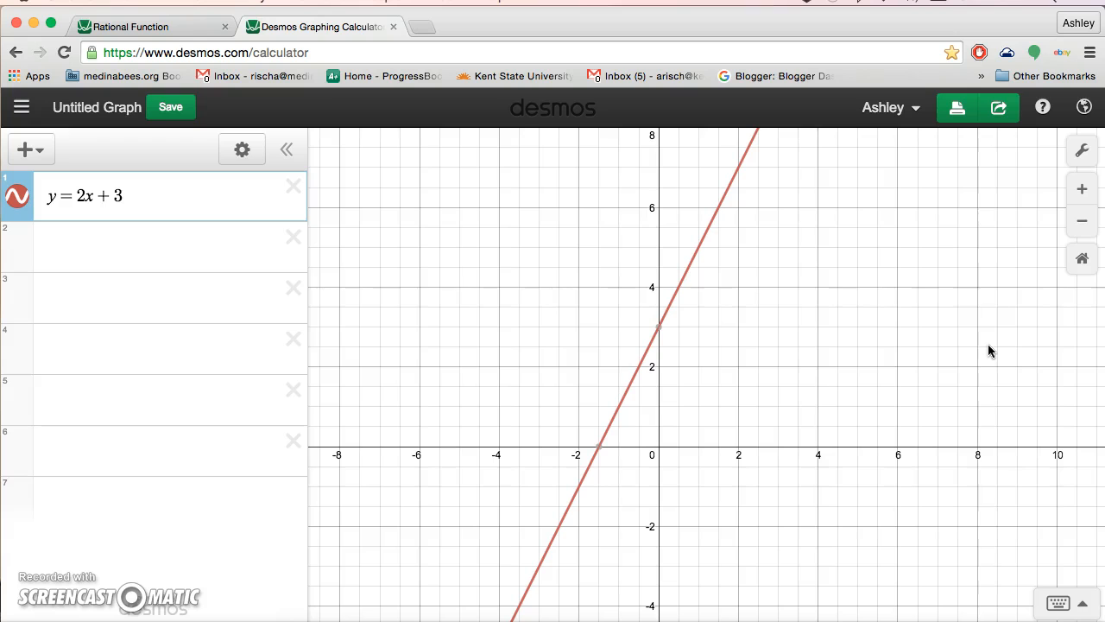
Step: Enable Projector Mode in Graph Settings, then pan the view right and up
{"action": "left_click", "coordinate": [1079, 154]}
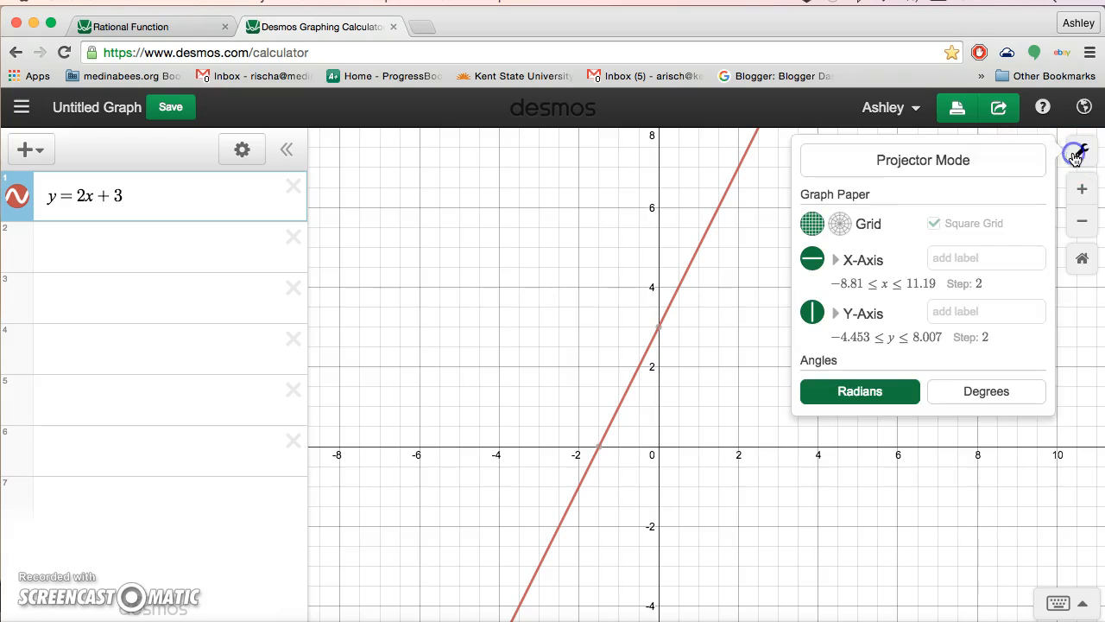
{"action": "left_click", "coordinate": [992, 164]}
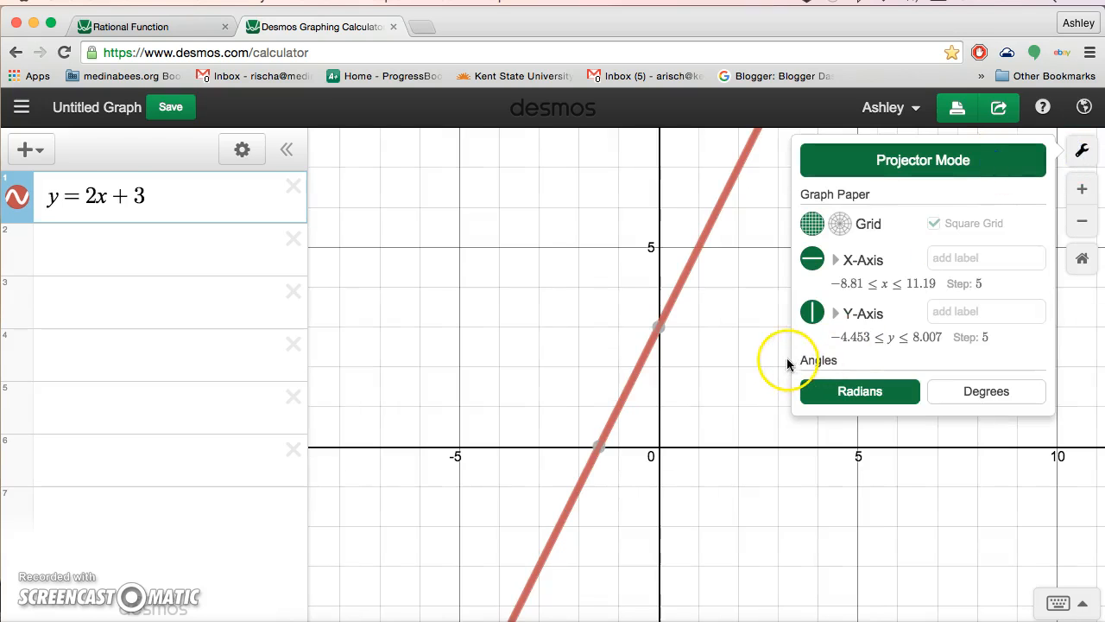
{"action": "left_click", "coordinate": [744, 381]}
{"action": "left_click_drag", "start_coordinate": [814, 382], "coordinate": [863, 364]}
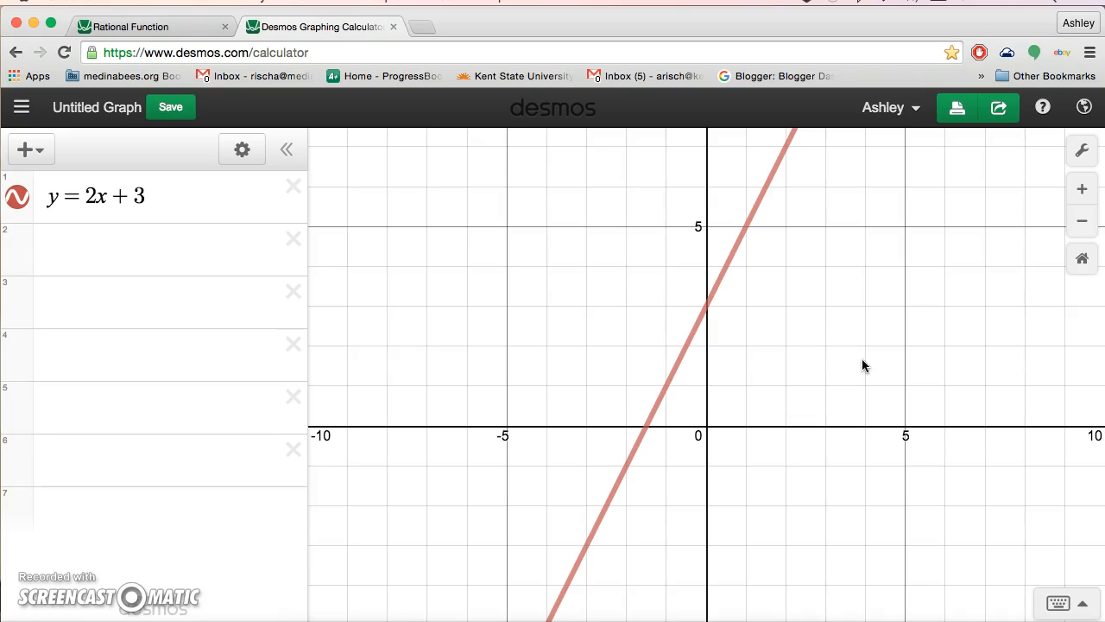
{"action": "left_click", "coordinate": [756, 216]}
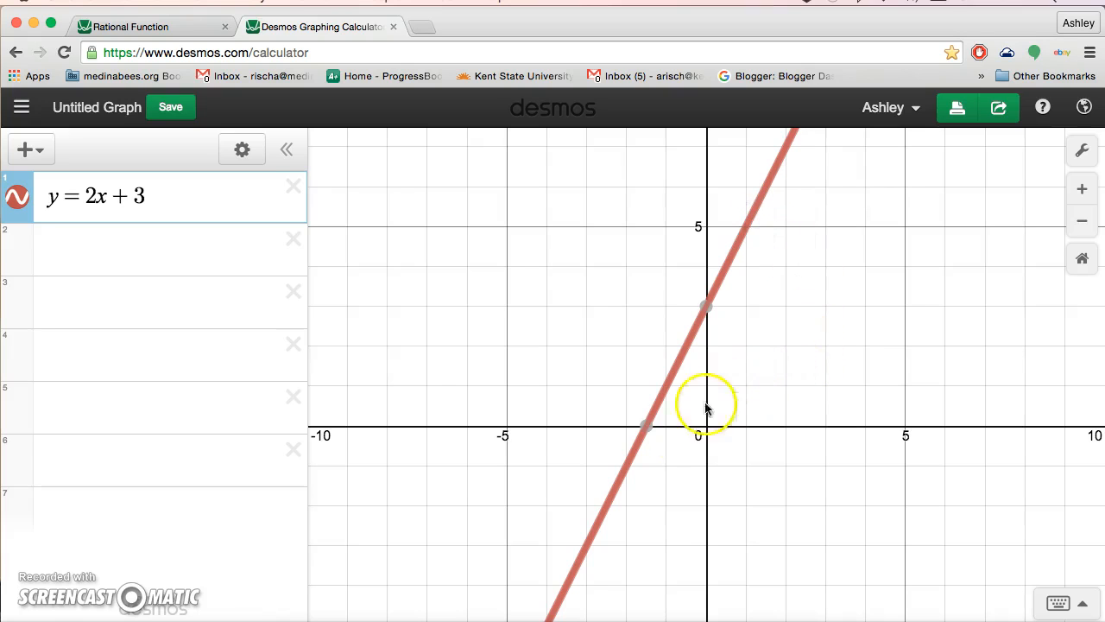
{"action": "left_click", "coordinate": [647, 429]}
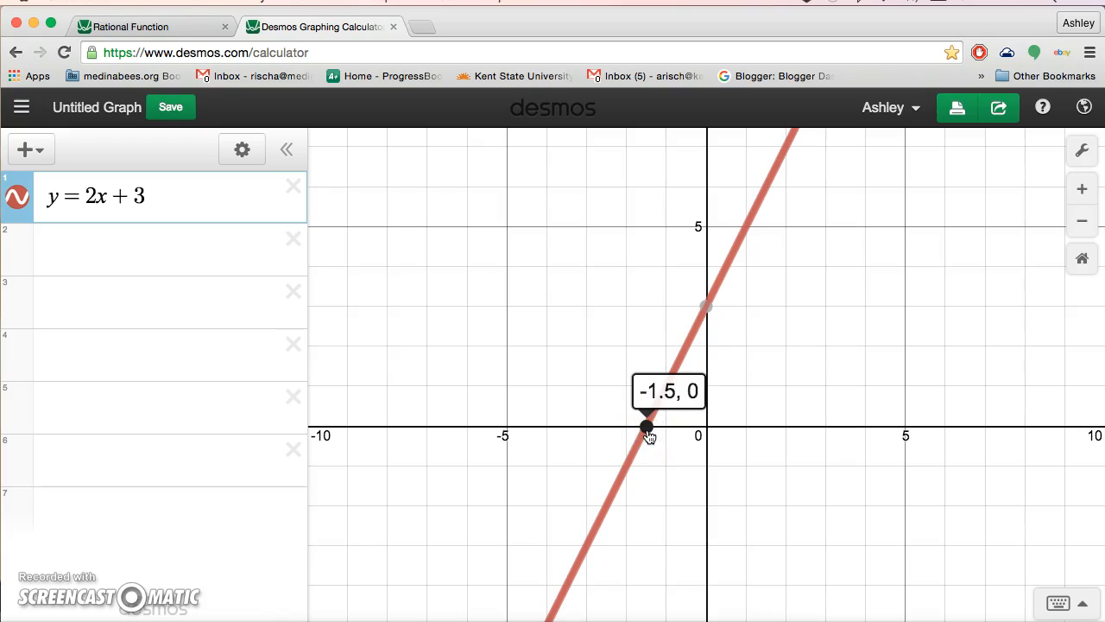
{"action": "left_click", "coordinate": [708, 311]}
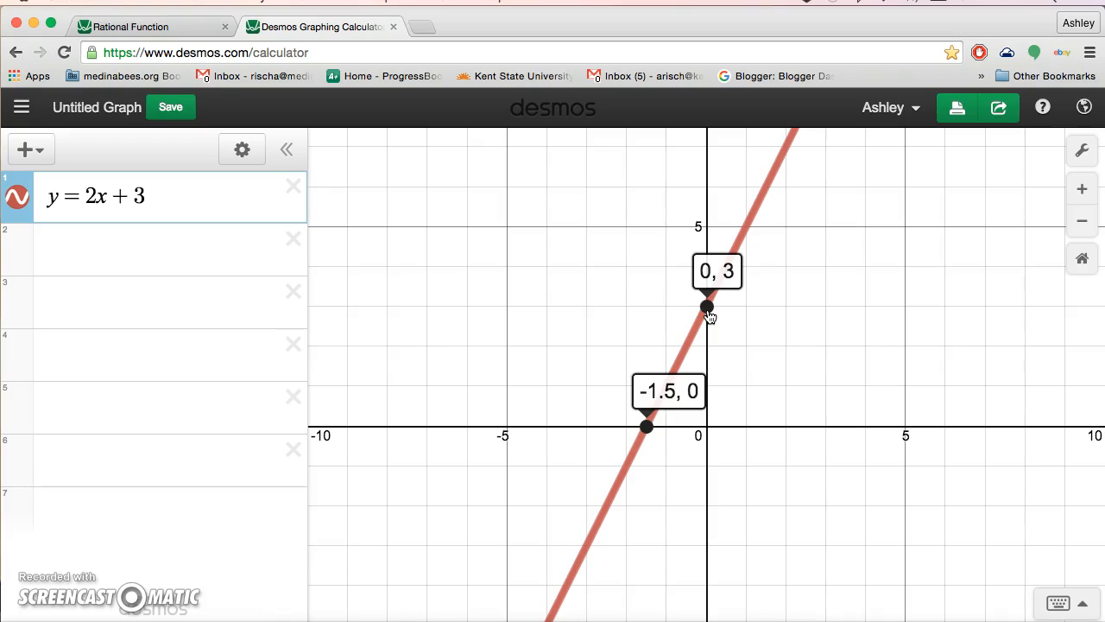
{"action": "left_click", "coordinate": [708, 312]}
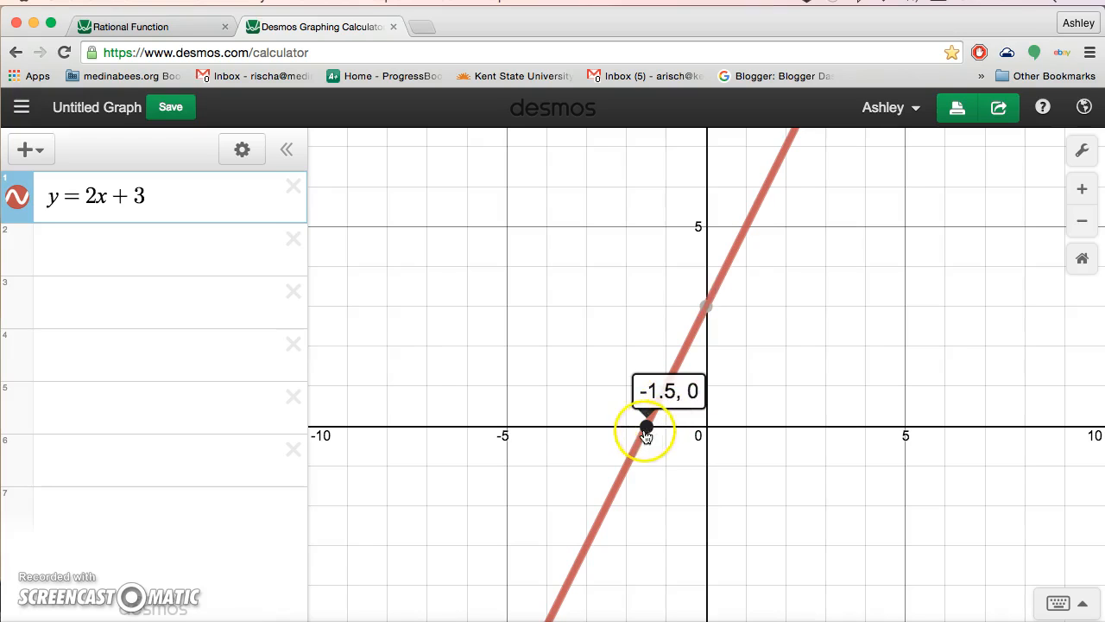
{"action": "left_click", "coordinate": [646, 428]}
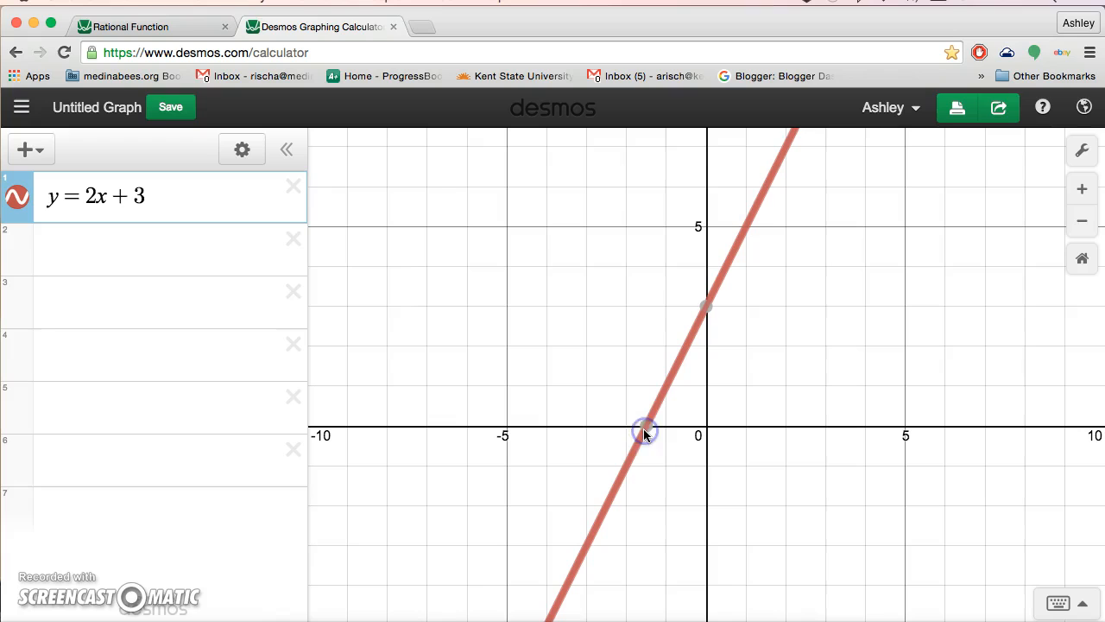
{"action": "left_click", "coordinate": [150, 255]}
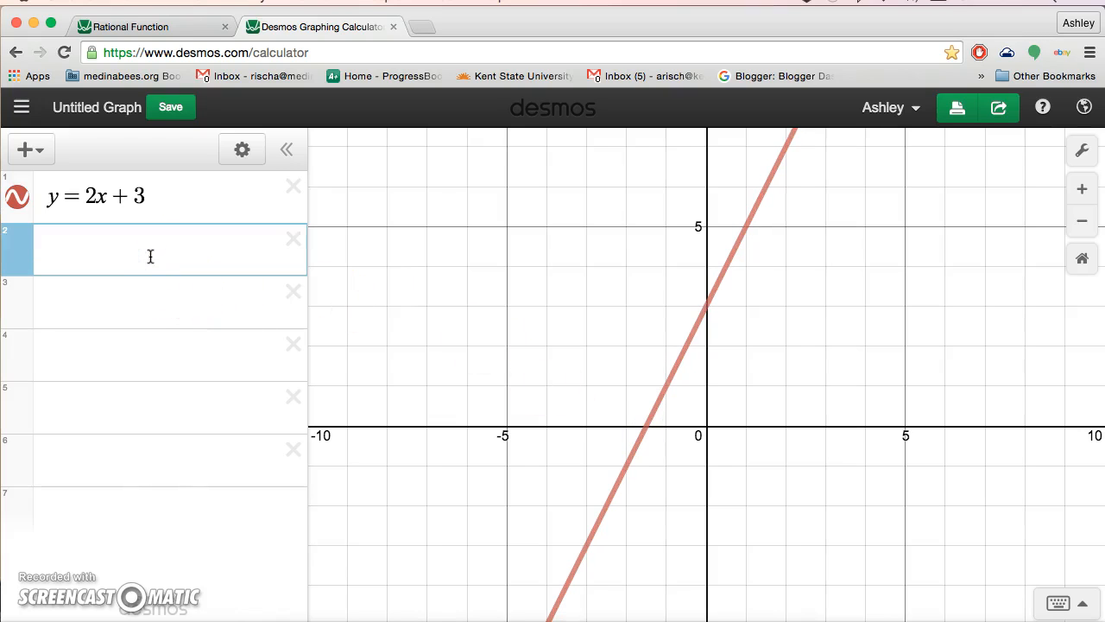
Step: Enter the parabola y = −x² + 5 in the next row
{"action": "type", "text": "y=-x^2"}
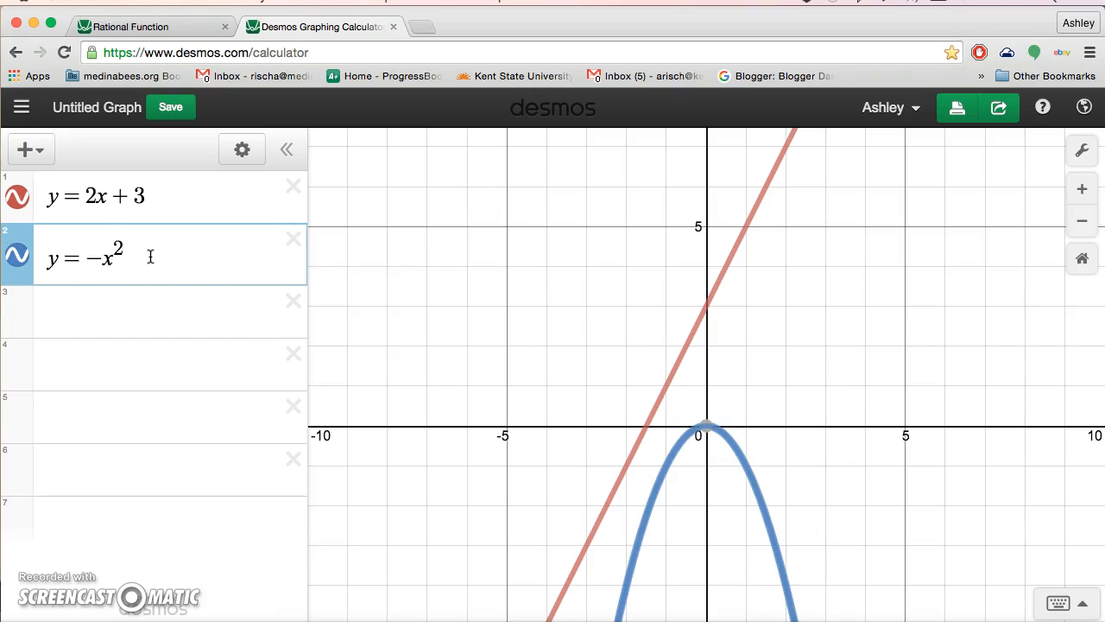
{"action": "key", "text": "Right"}
{"action": "type", "text": "+5"}
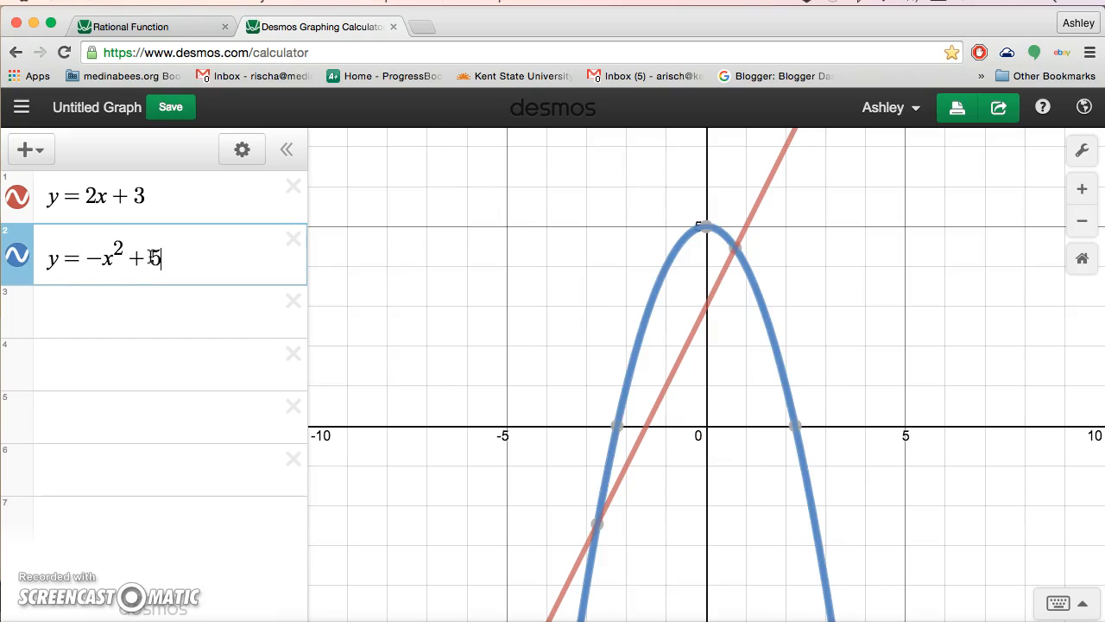
{"action": "left_click", "coordinate": [931, 400]}
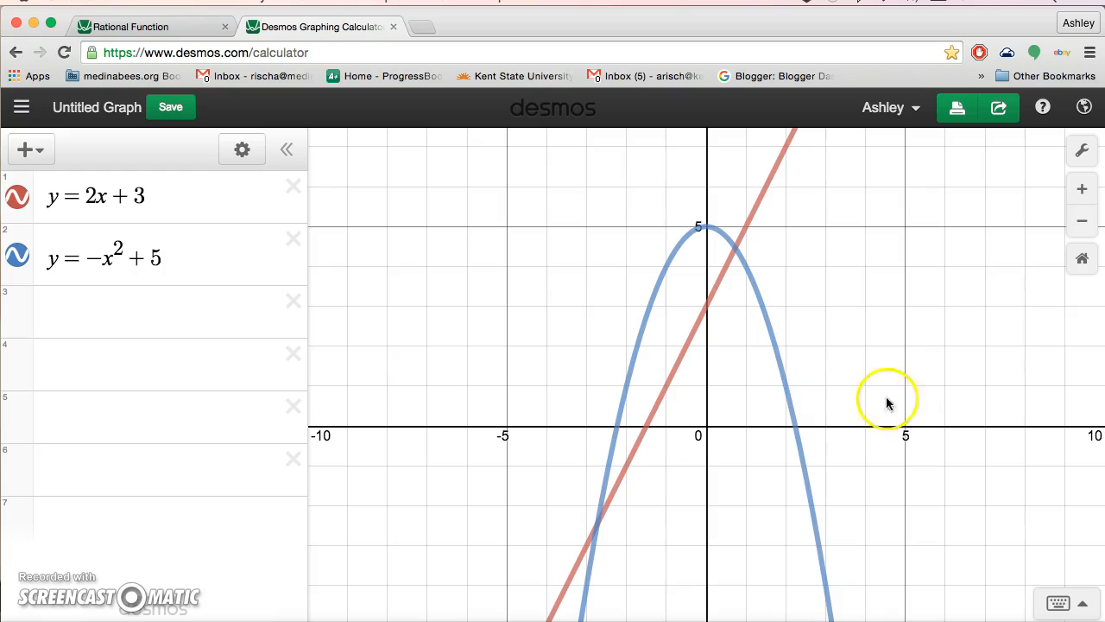
Step: Show the vertex and pin the intersection labels (0.732, 4.464) and (−2.732, −2.464)
{"action": "left_click", "coordinate": [772, 339]}
{"action": "left_click", "coordinate": [774, 346]}
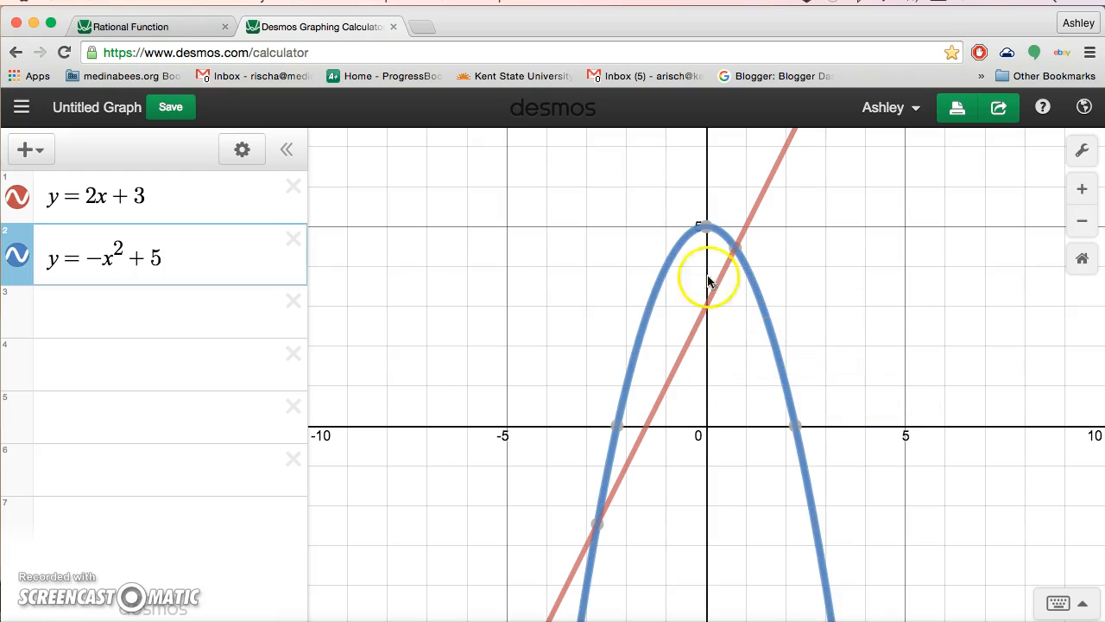
{"action": "left_click", "coordinate": [705, 229]}
{"action": "mouse_move", "coordinate": [705, 235]}
{"action": "left_mouse_down"}
{"action": "mouse_move", "coordinate": [682, 249]}
{"action": "mouse_move", "coordinate": [618, 432]}
{"action": "left_mouse_up"}
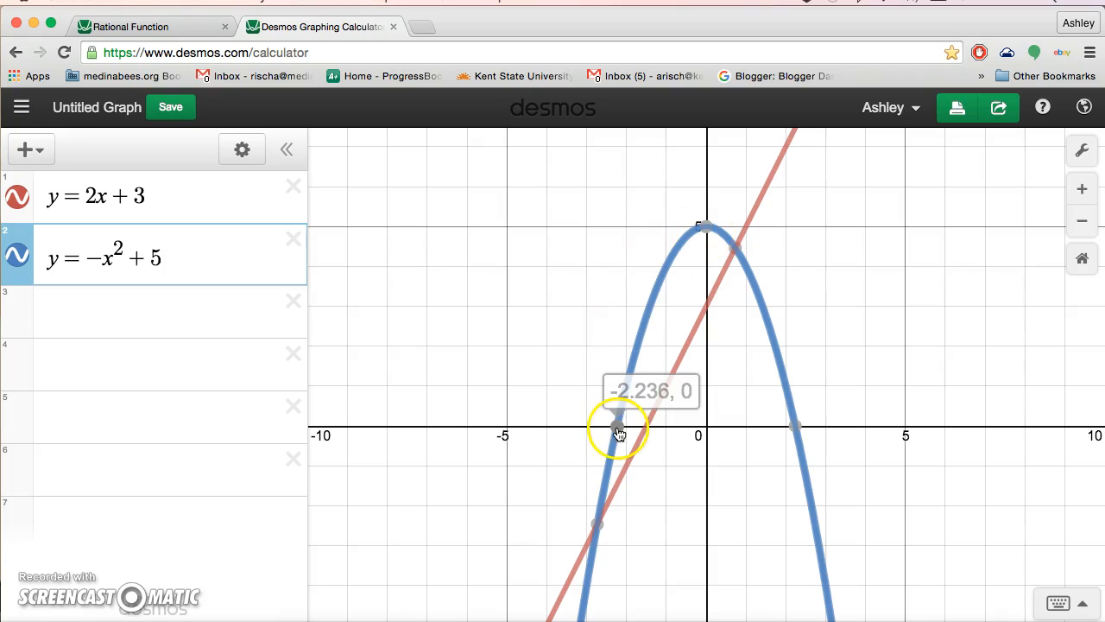
{"action": "left_click", "coordinate": [738, 252]}
{"action": "left_click", "coordinate": [599, 524]}
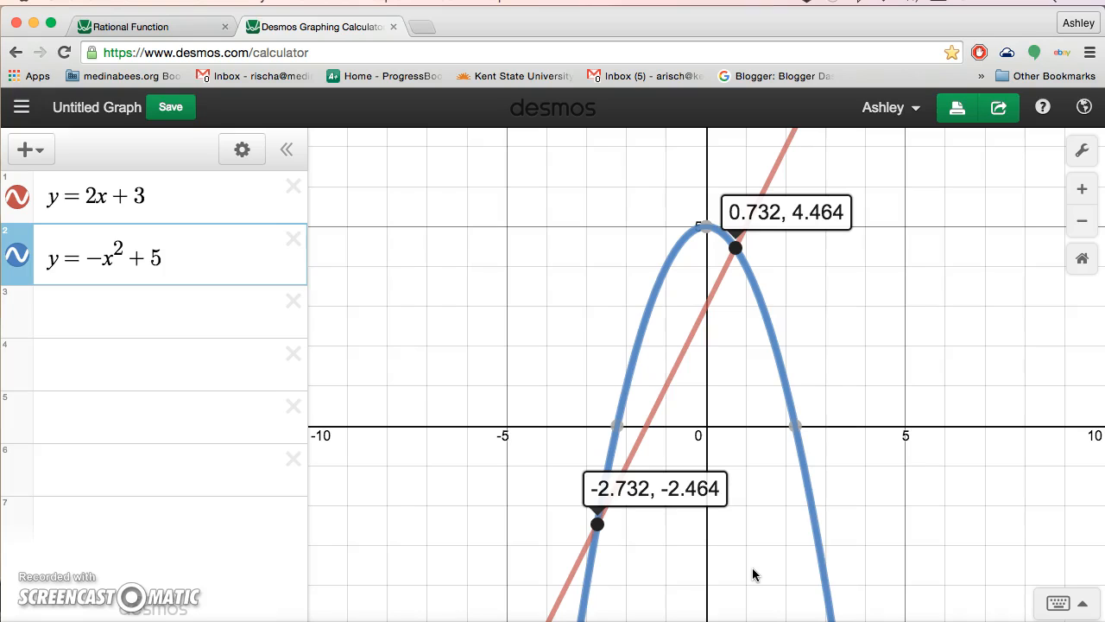
Step: Remove the intersection labels and hide the parabola y = −x² + 5
{"action": "left_click", "coordinate": [596, 524]}
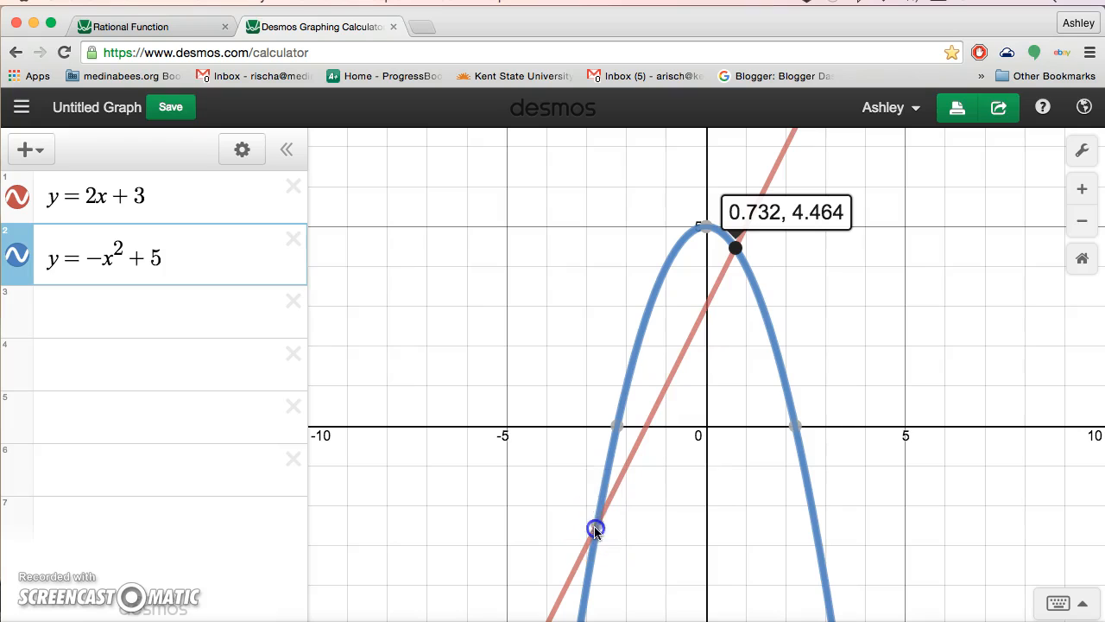
{"action": "left_click", "coordinate": [729, 256]}
{"action": "left_click", "coordinate": [13, 257]}
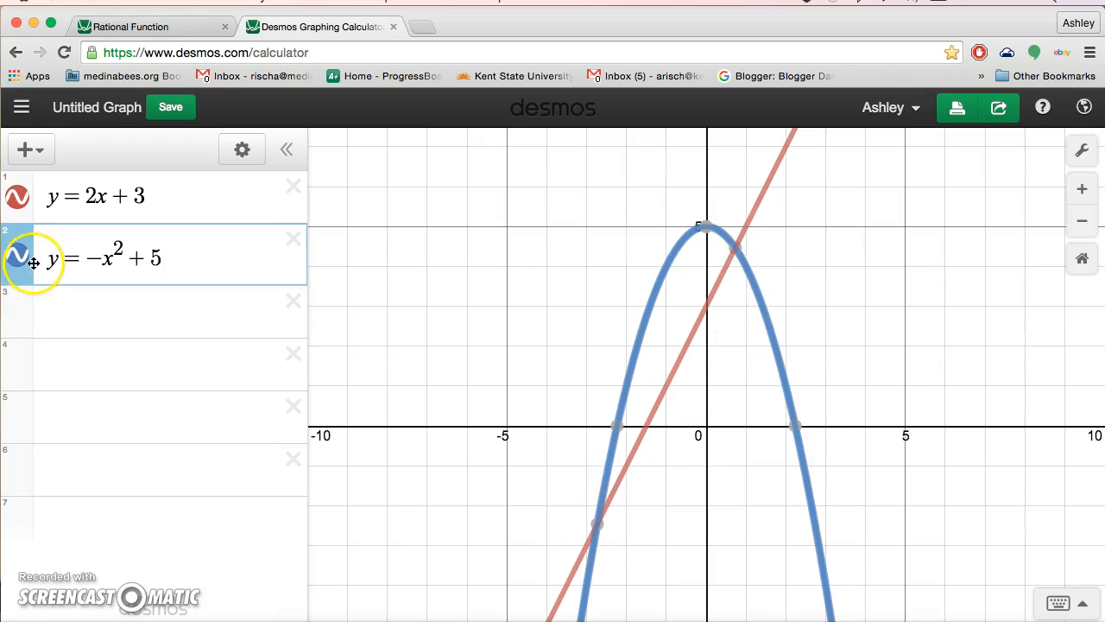
{"action": "left_click", "coordinate": [15, 257]}
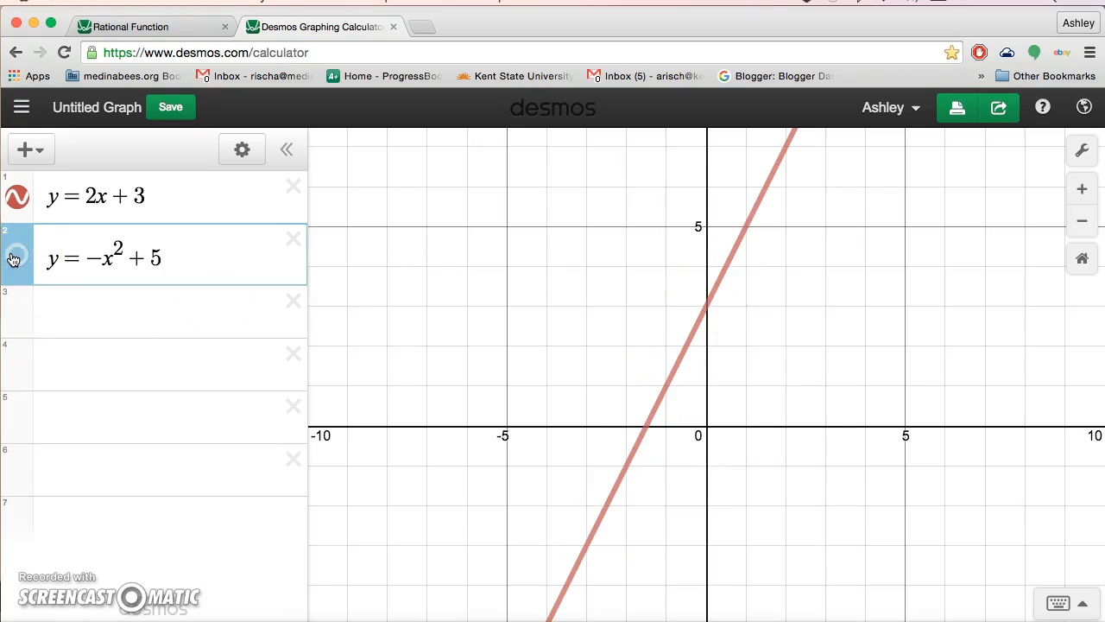
{"action": "left_click", "coordinate": [19, 259]}
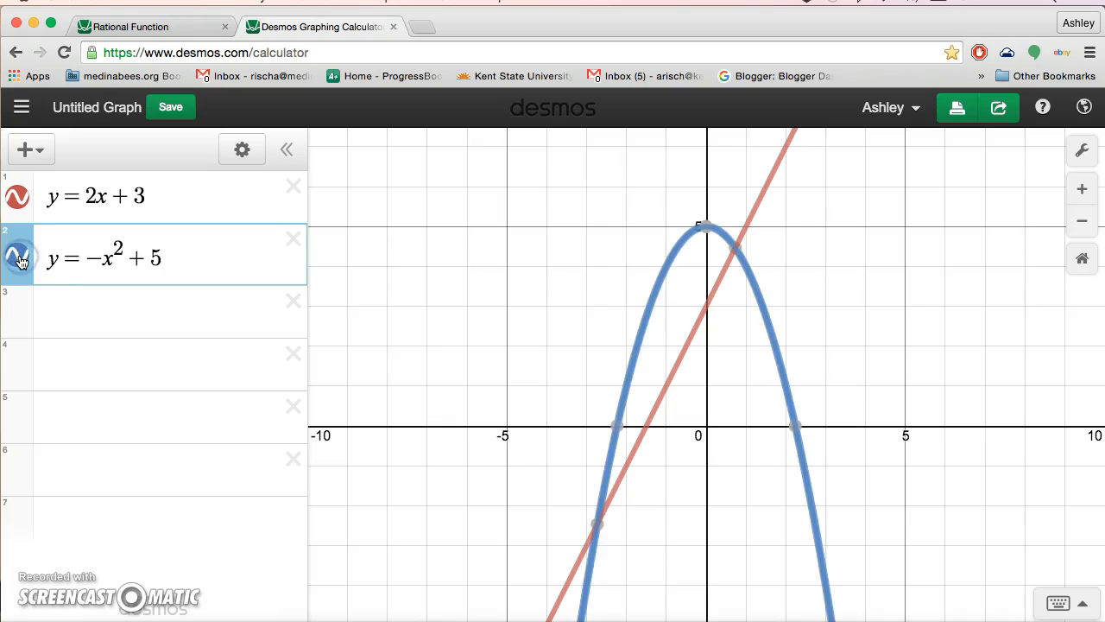
{"action": "left_click", "coordinate": [19, 259]}
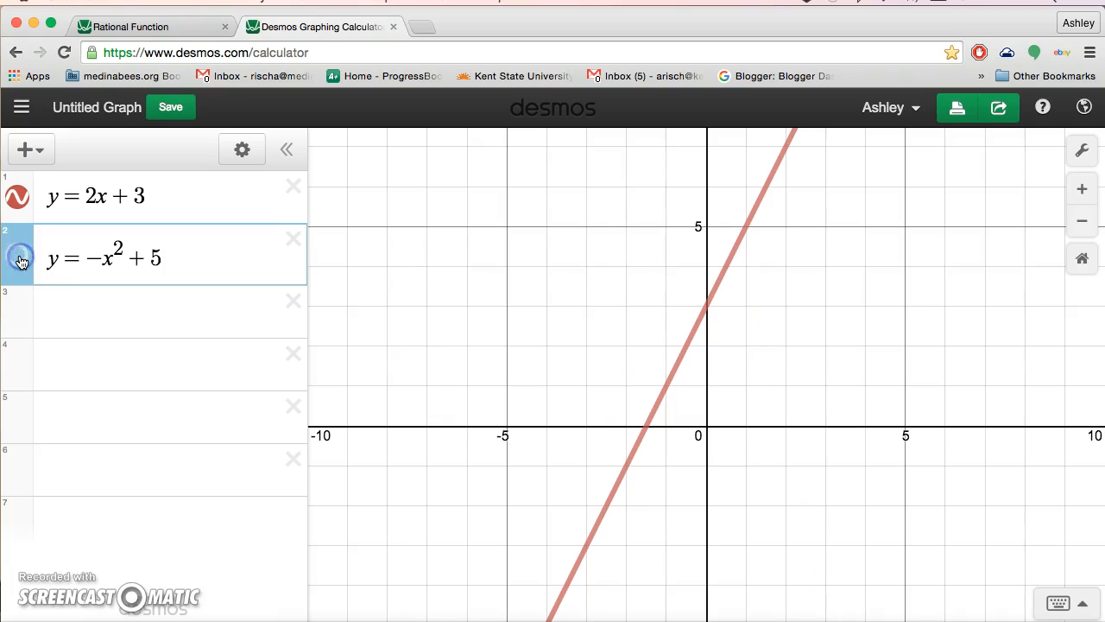
Step: Color the y = 2x + 3 line purple, leaving its style solid
{"action": "left_click", "coordinate": [241, 149]}
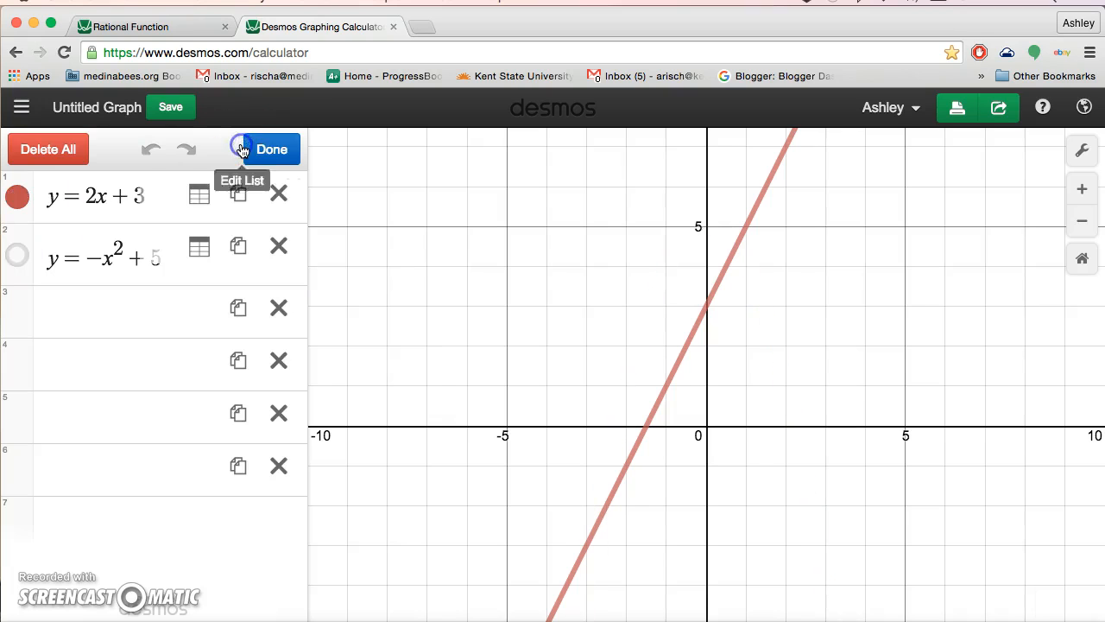
{"action": "left_click", "coordinate": [20, 204]}
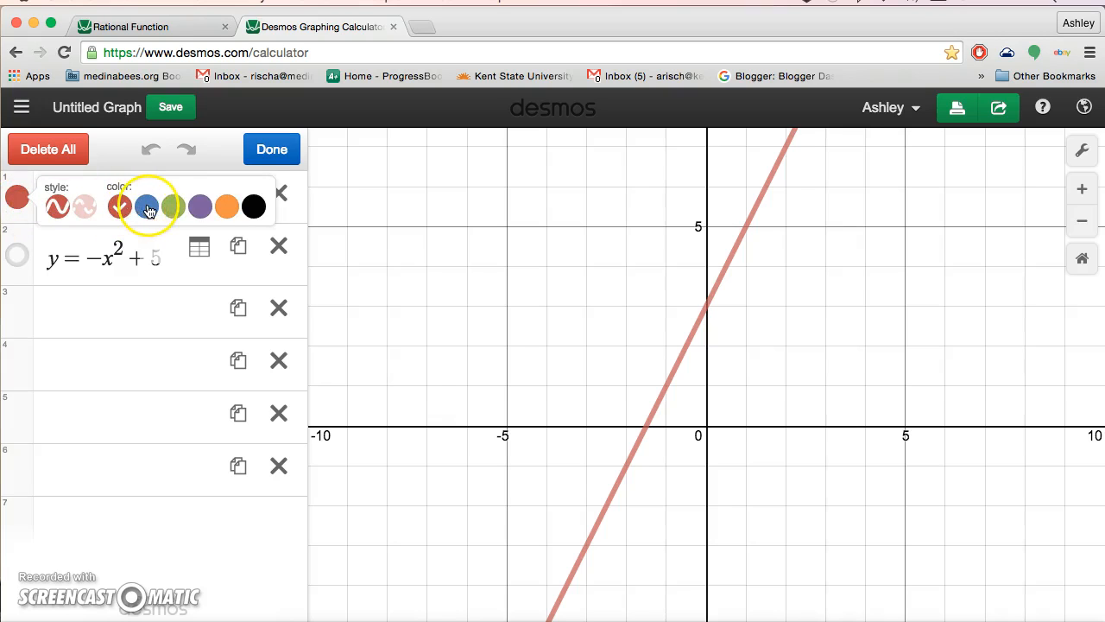
{"action": "left_click", "coordinate": [199, 209]}
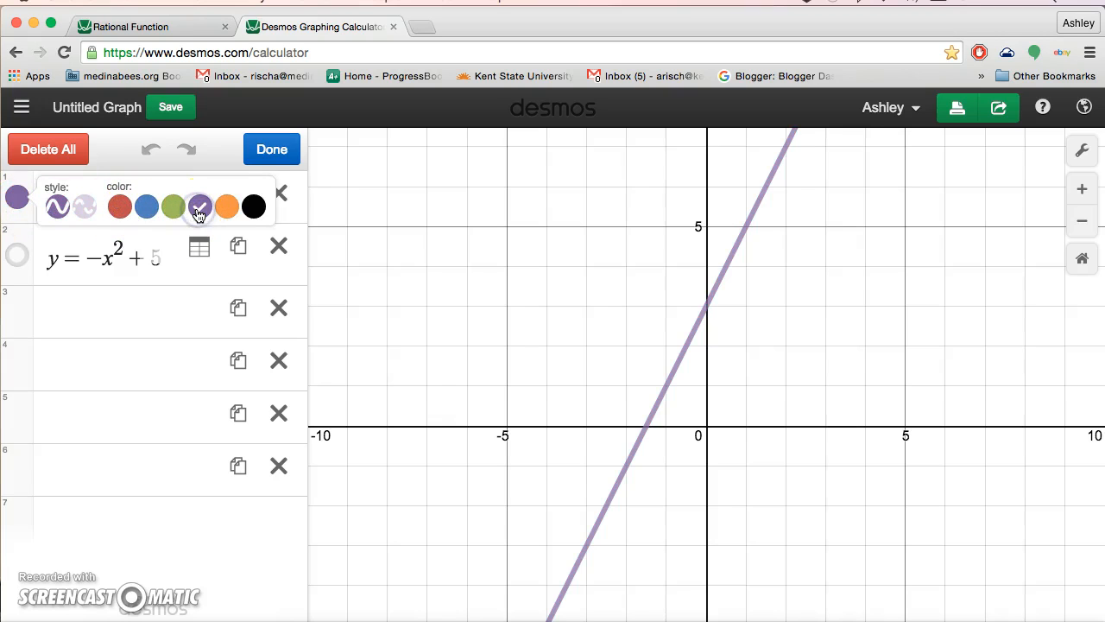
{"action": "left_click", "coordinate": [82, 207]}
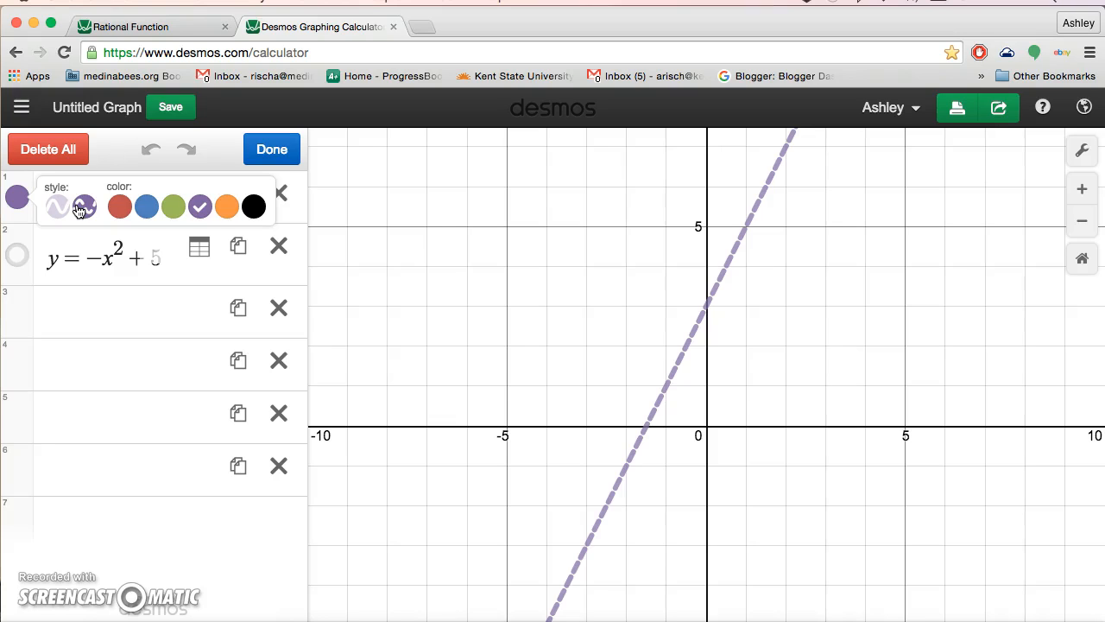
{"action": "left_click", "coordinate": [57, 208]}
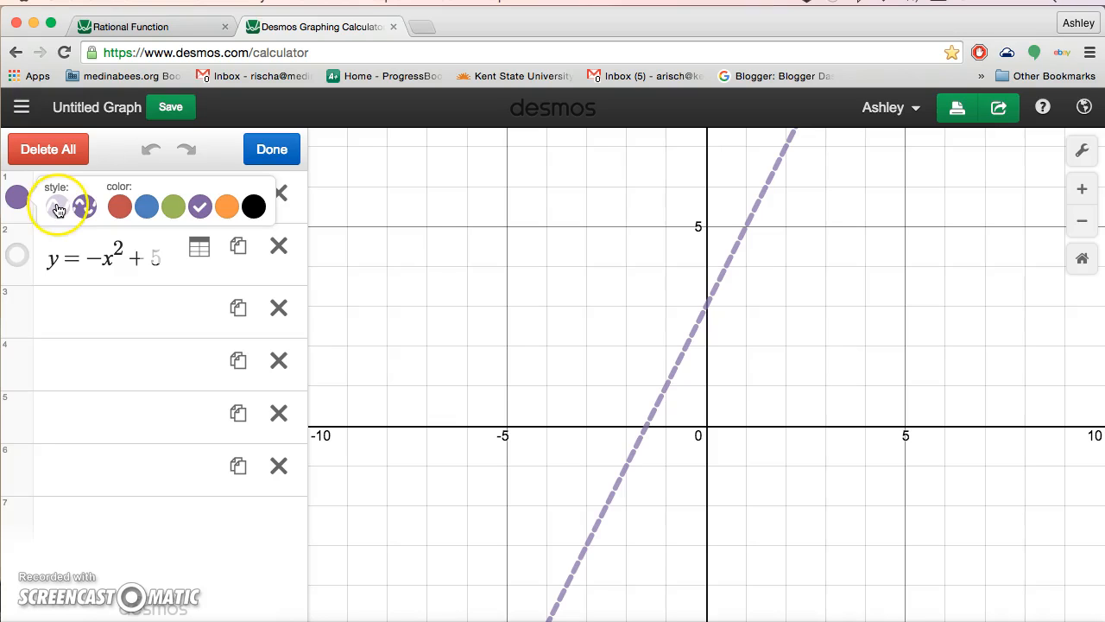
{"action": "left_click", "coordinate": [112, 350]}
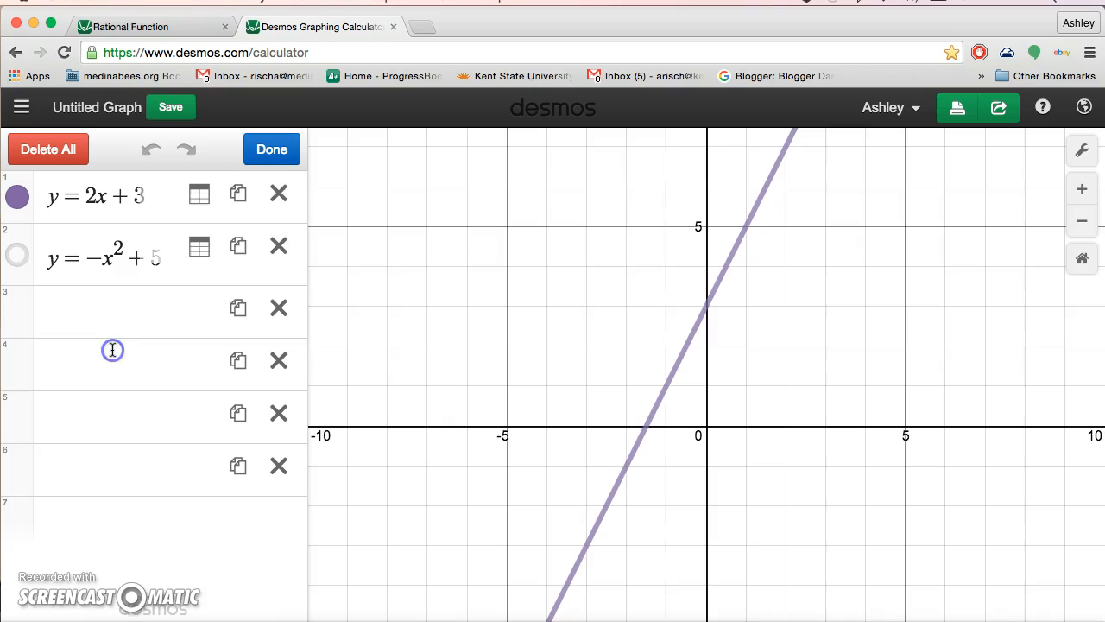
Step: Duplicate y = 2x + 3 and convert the copy into a table for x from −2 to 2
{"action": "left_click", "coordinate": [238, 194]}
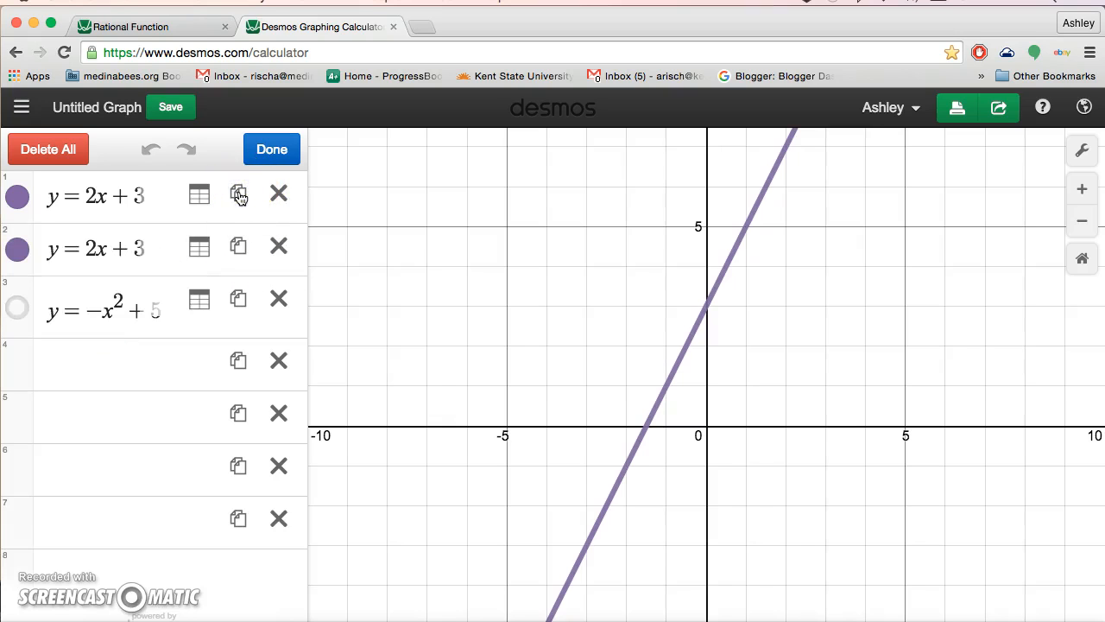
{"action": "left_click", "coordinate": [154, 240]}
{"action": "left_click", "coordinate": [200, 250]}
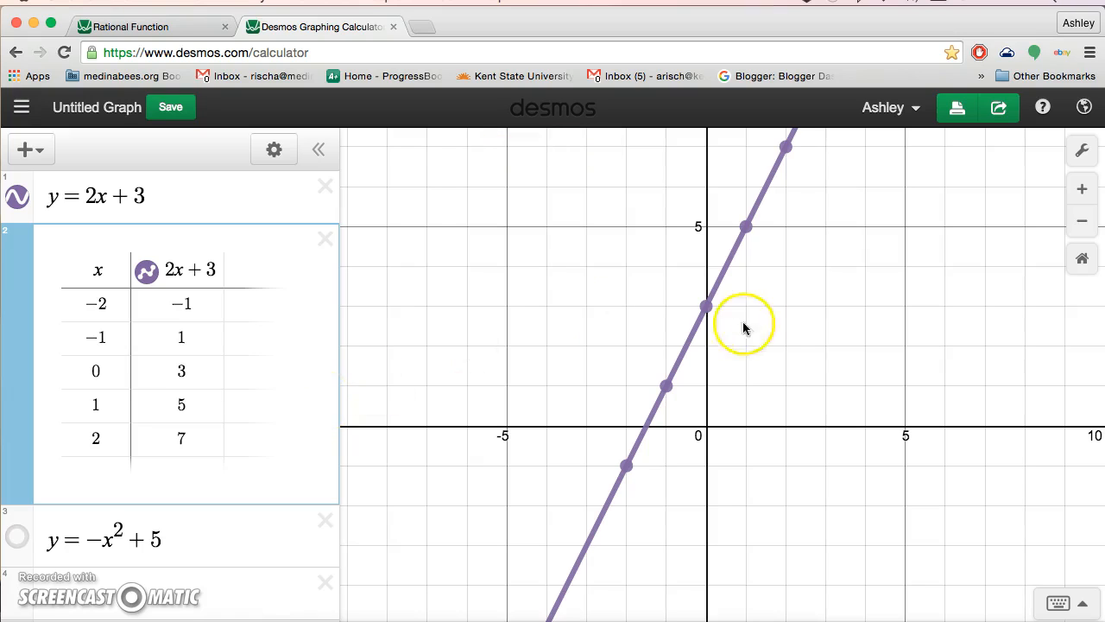
Step: Add x = .5 as a sixth table row and label its point (0.5, 4) on the line
{"action": "left_click_drag", "start_coordinate": [626, 239], "coordinate": [577, 304]}
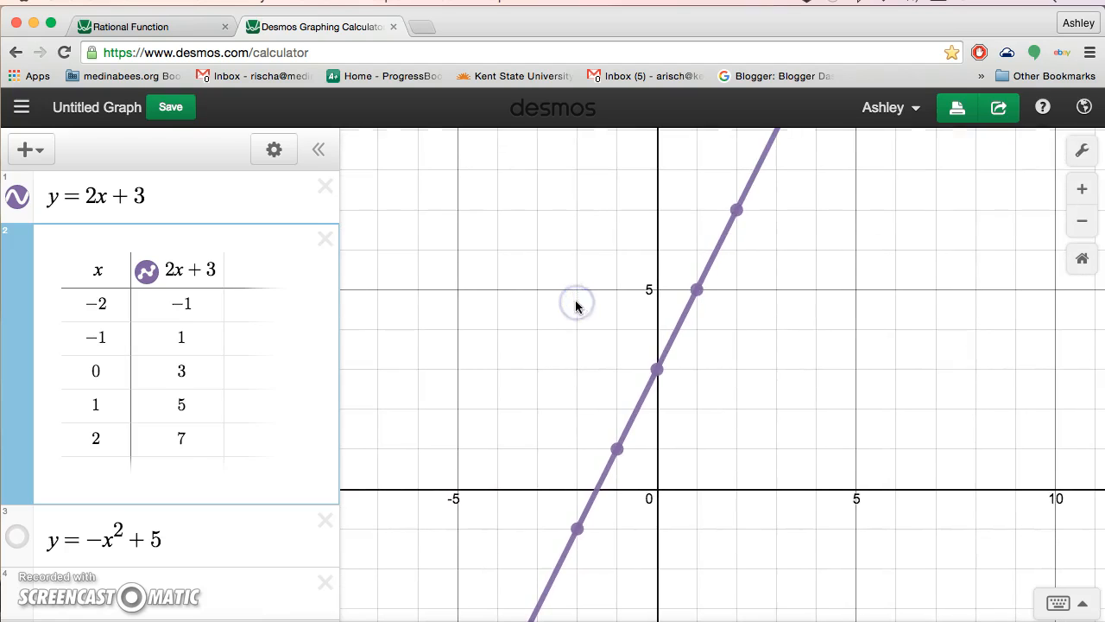
{"action": "left_click", "coordinate": [101, 467]}
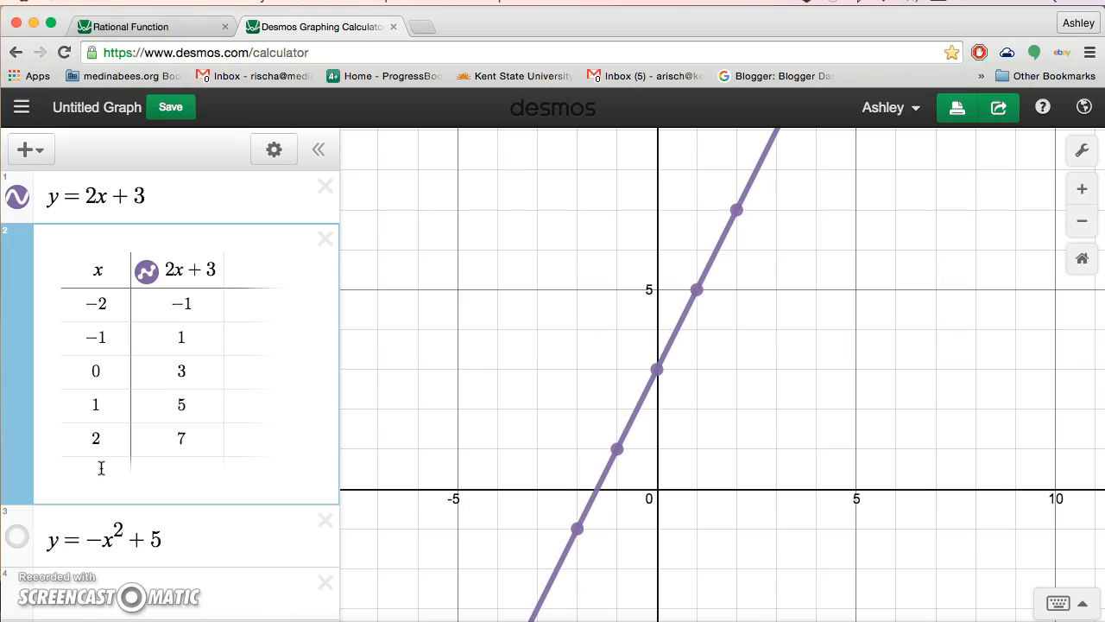
{"action": "left_click", "coordinate": [101, 468]}
{"action": "type", "text": ".5"}
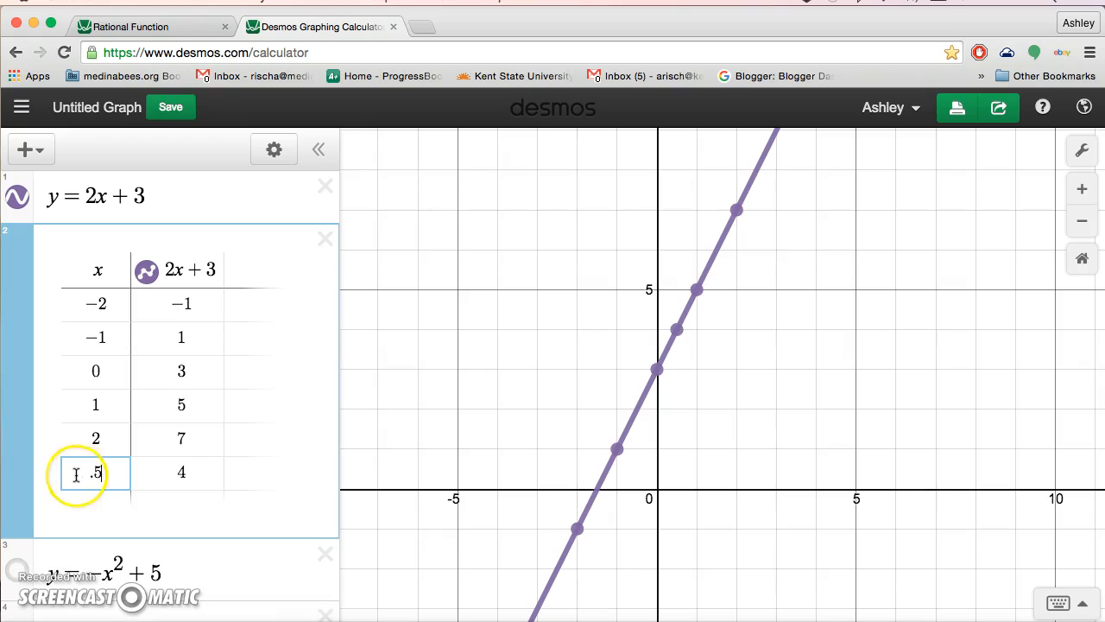
{"action": "left_click", "coordinate": [165, 478]}
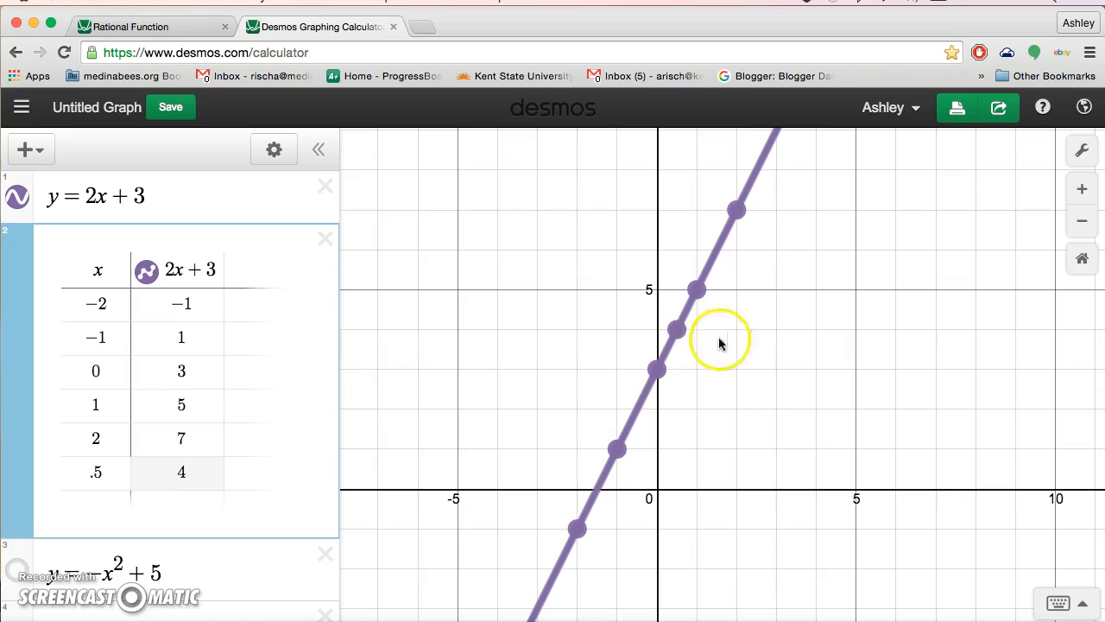
{"action": "left_click", "coordinate": [676, 331]}
{"action": "left_click", "coordinate": [771, 410]}
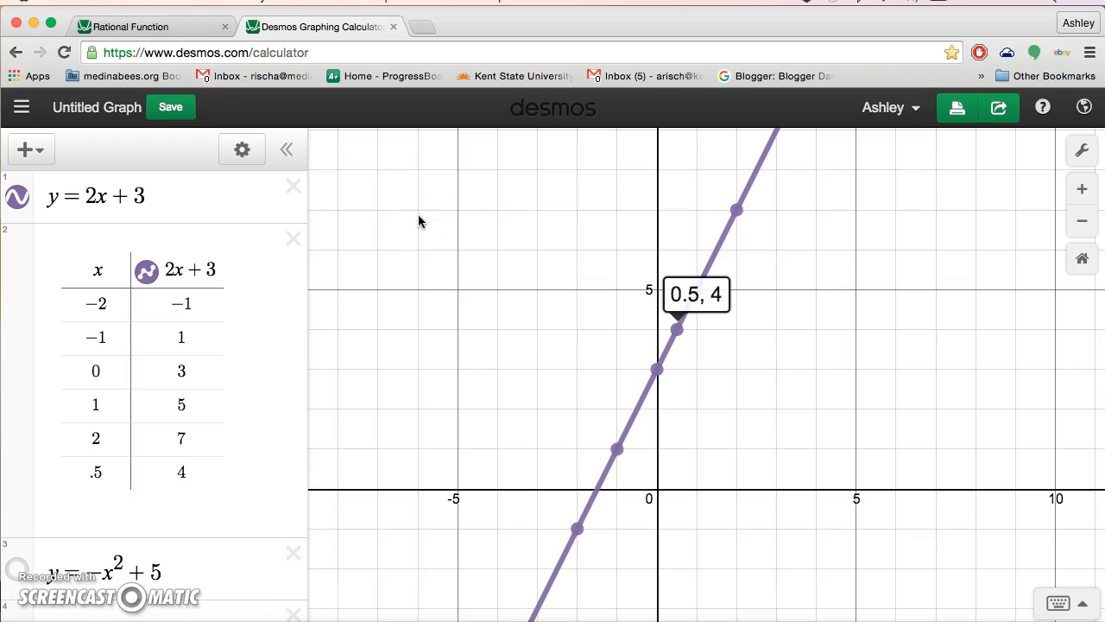
Step: Switch to the Rational Function graph and select its share link via Share Graph
{"action": "left_click", "coordinate": [175, 34]}
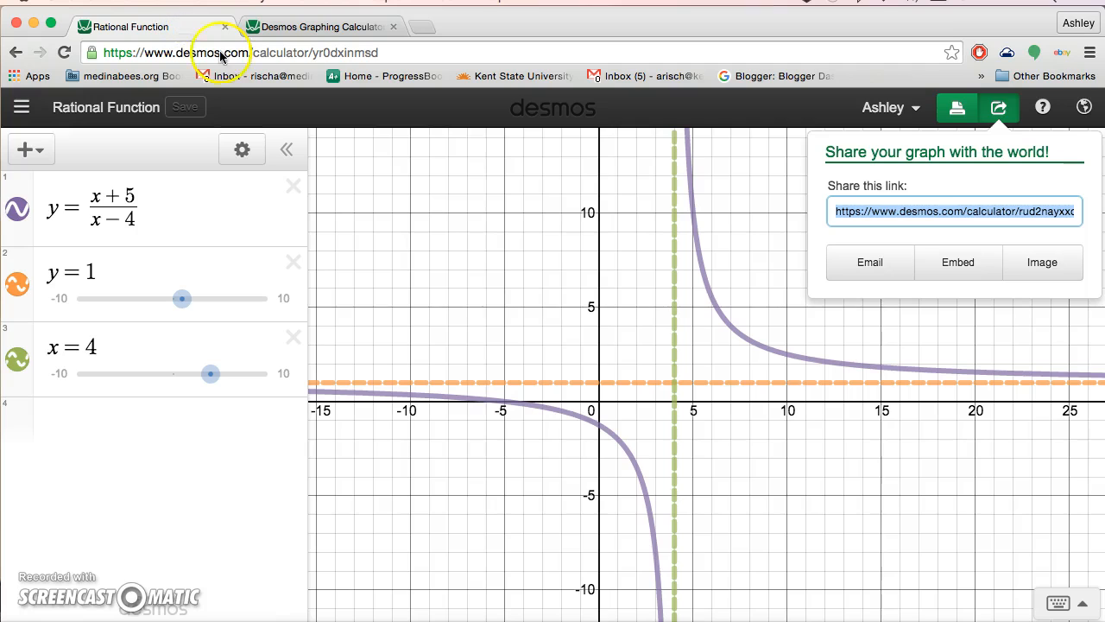
{"action": "left_click", "coordinate": [893, 357]}
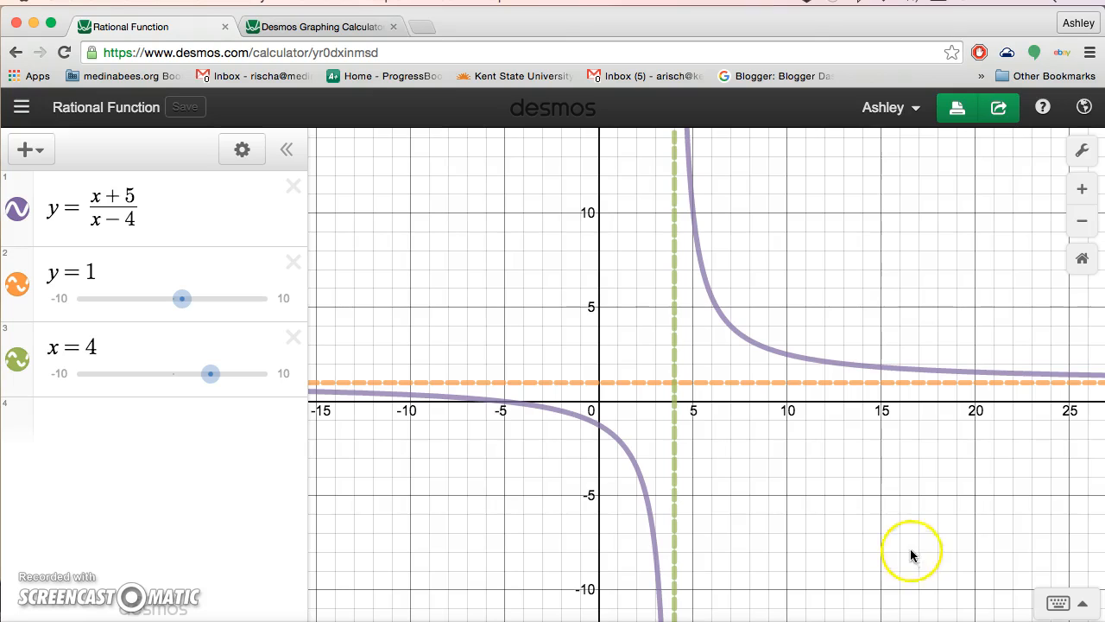
{"action": "left_click", "coordinate": [998, 113]}
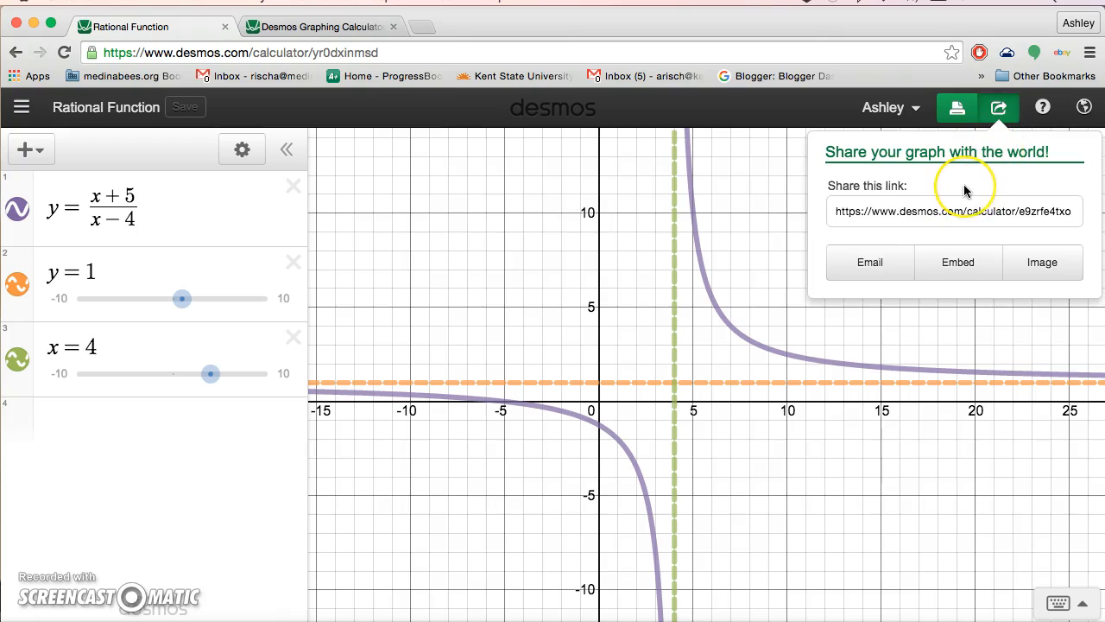
{"action": "left_click", "coordinate": [953, 213]}
{"action": "left_click", "coordinate": [942, 220]}
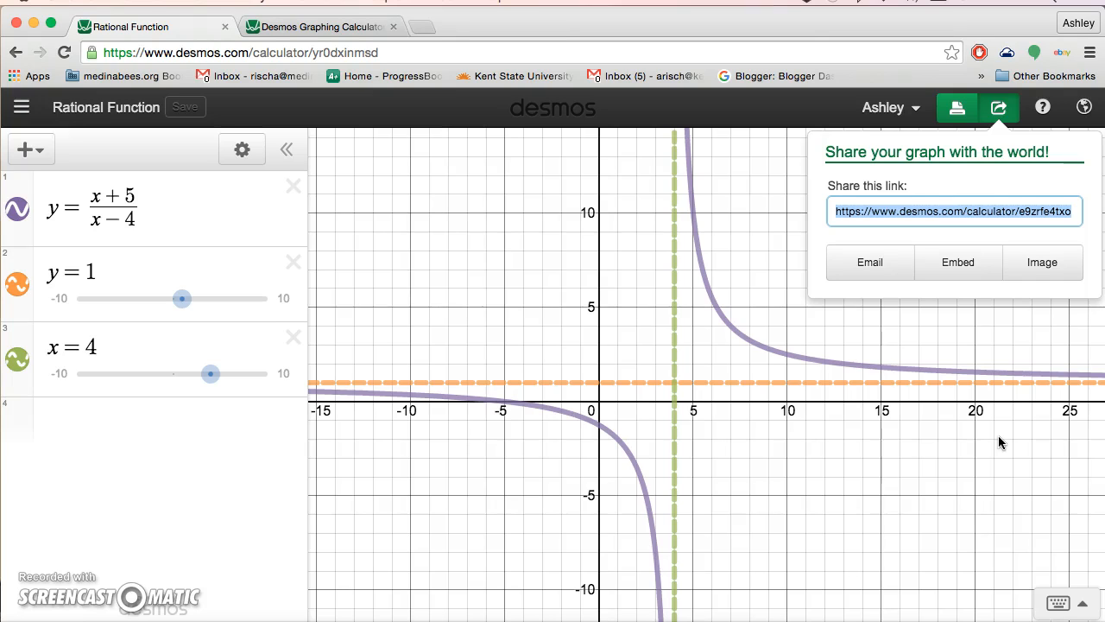
{"action": "left_click", "coordinate": [1014, 349]}
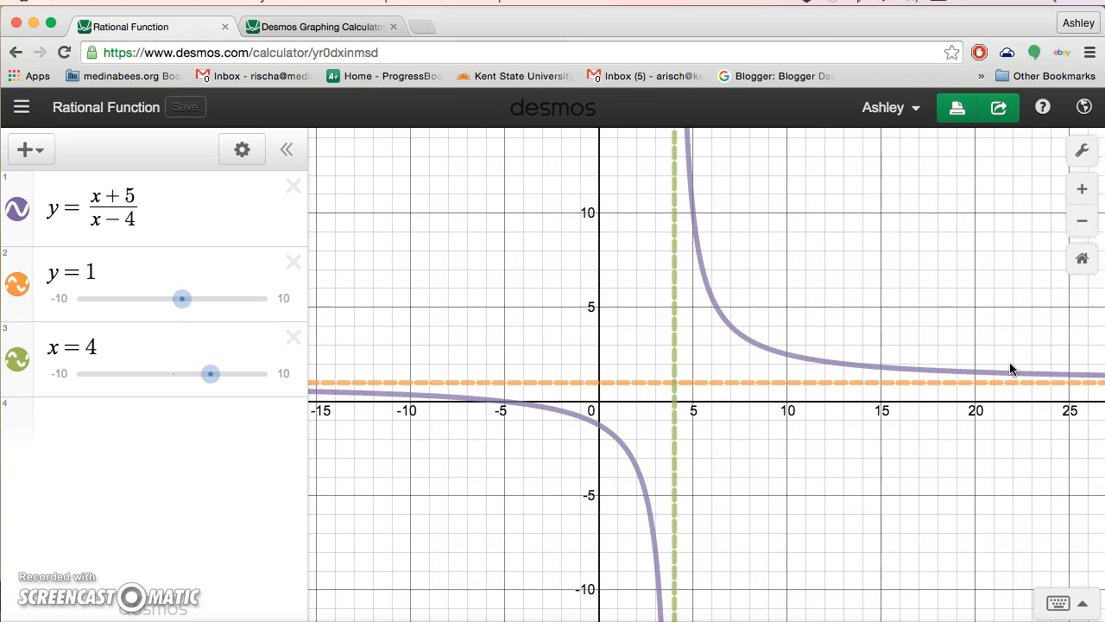
{"action": "left_click", "coordinate": [961, 387]}
{"action": "left_click", "coordinate": [892, 268]}
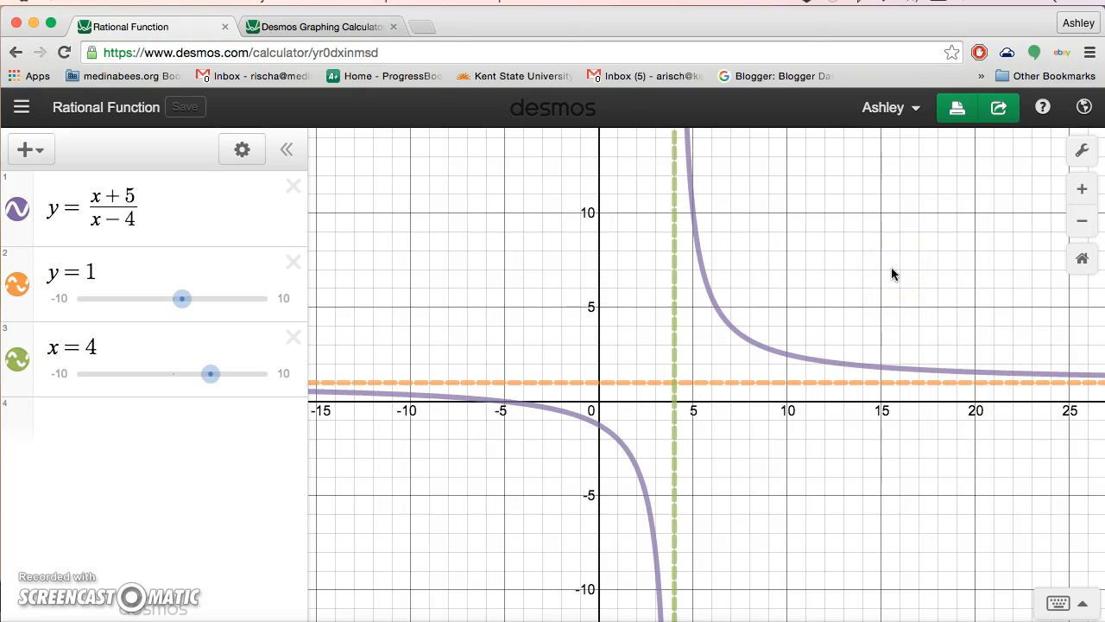